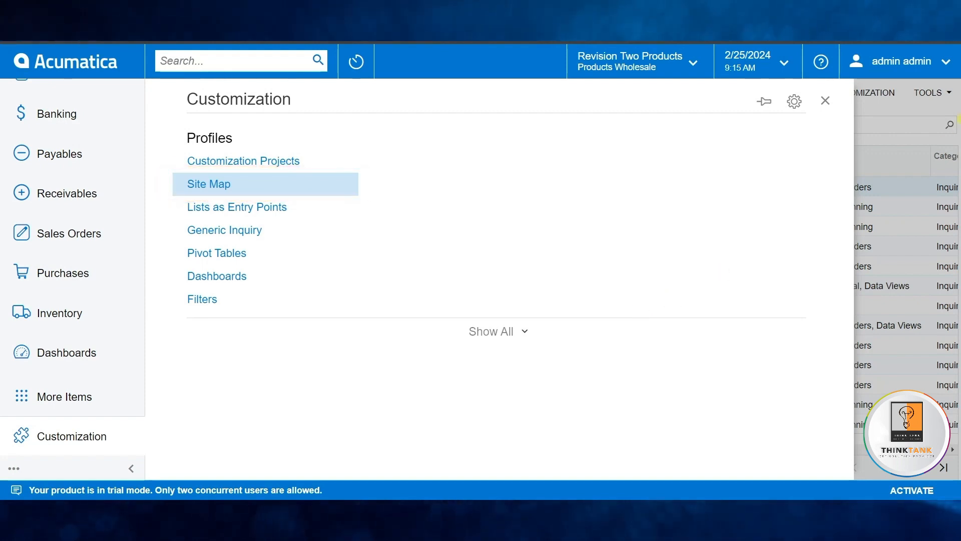
# - Set the UI of the Forecast Listing screen (AM.00.00.05) to Modern in the Site Map
pyautogui.click(915, 169)
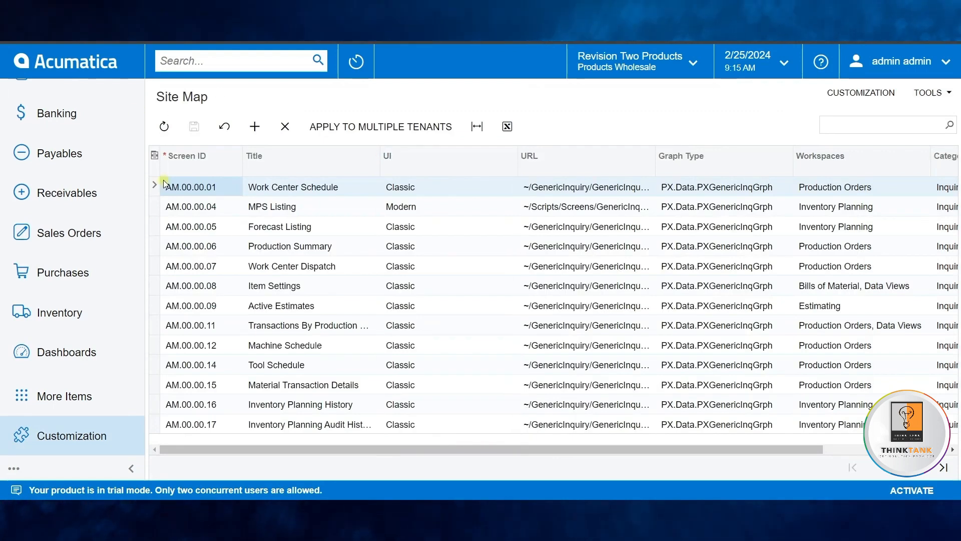
pyautogui.click(156, 156)
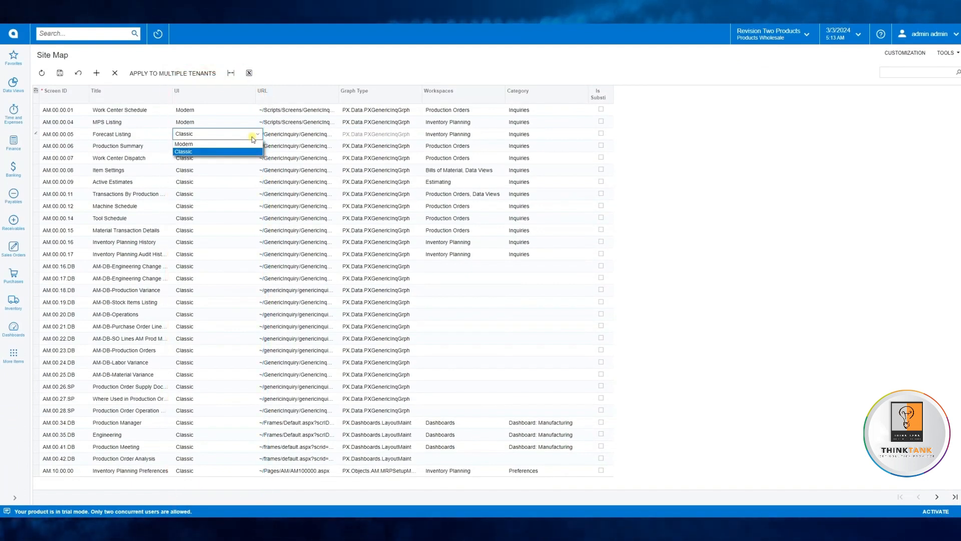
pyautogui.click(251, 144)
pyautogui.press('Tab')
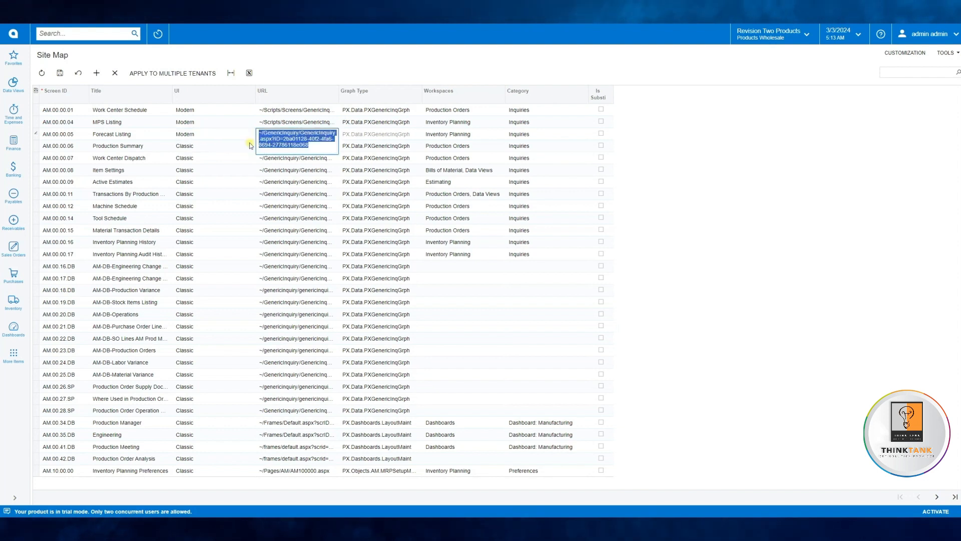
pyautogui.press('Tab')
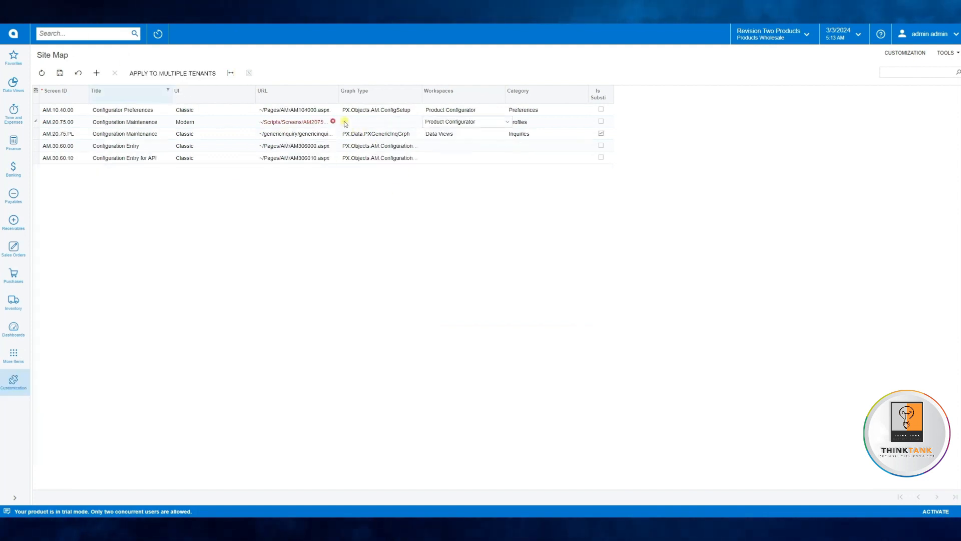
pyautogui.moveTo(334, 124)
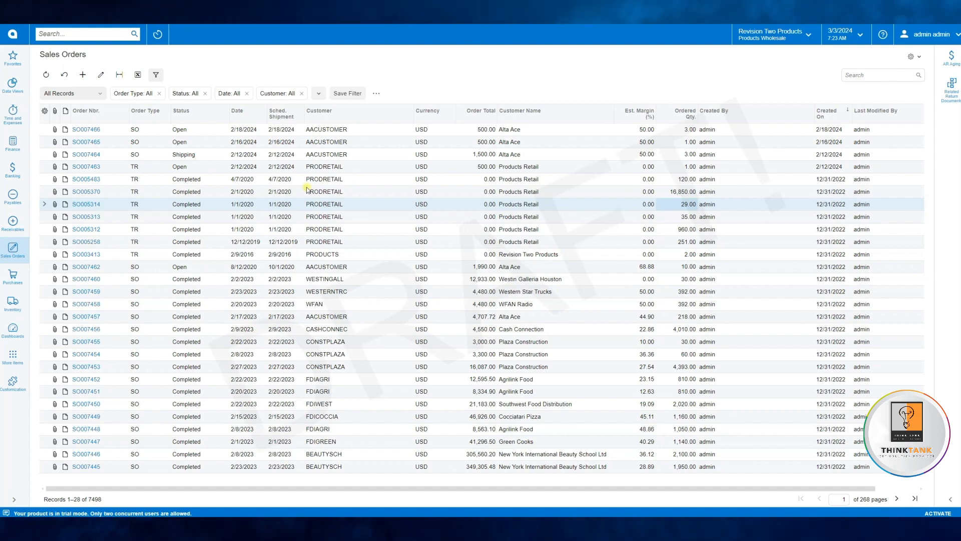
# - Switch to the browser window showing Purchase Orders
pyautogui.moveTo(590, 531)
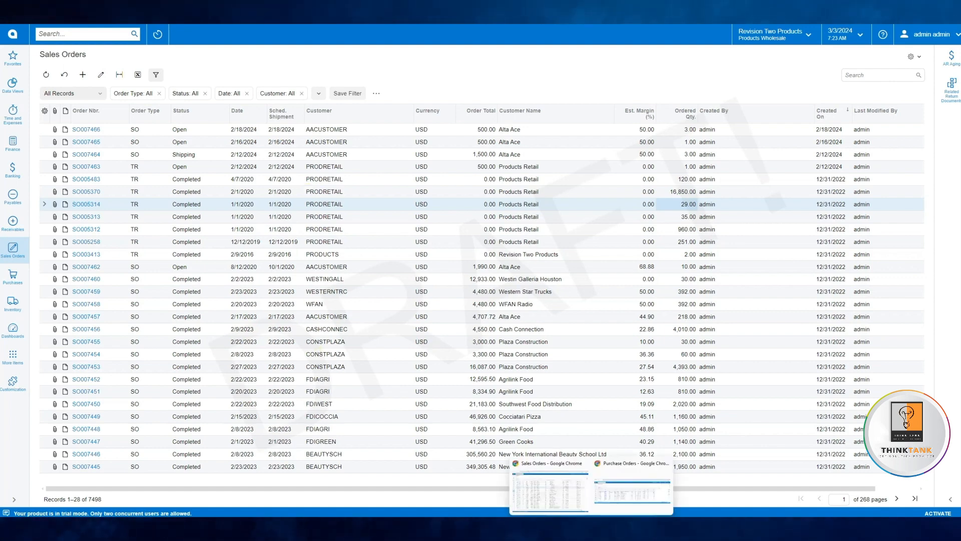
pyautogui.click(622, 491)
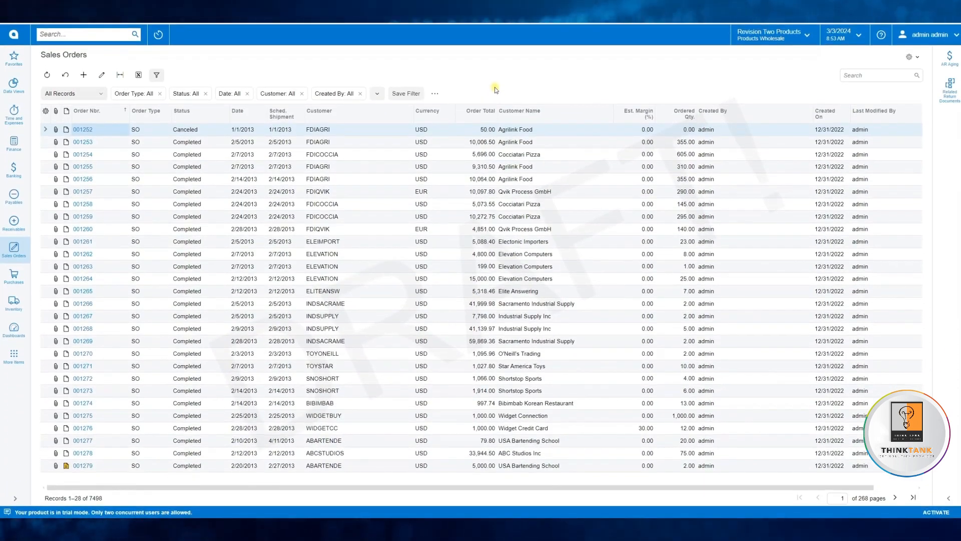
# - Hide the filter area of the Sales Orders list and sort the records by order number in descending order
pyautogui.click(160, 75)
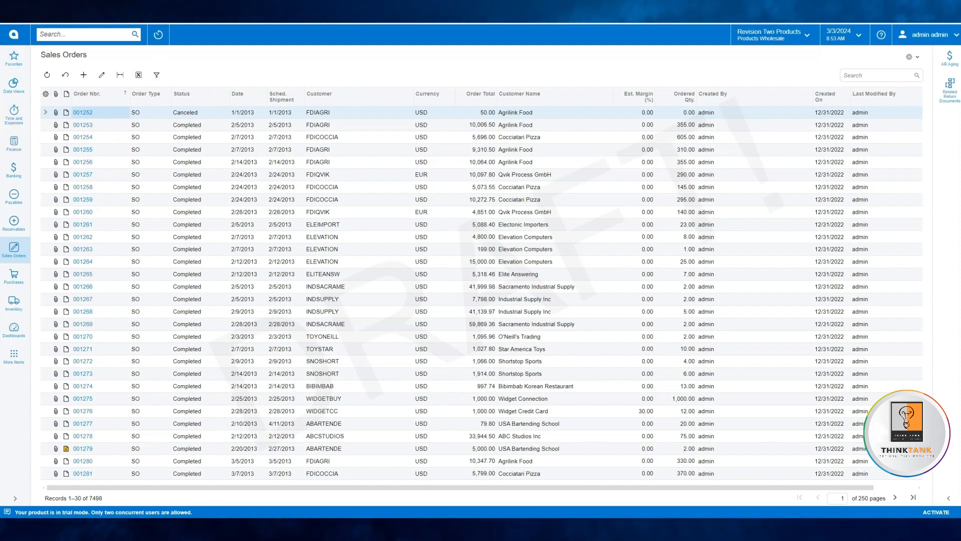
pyautogui.click(86, 94)
pyautogui.click(95, 132)
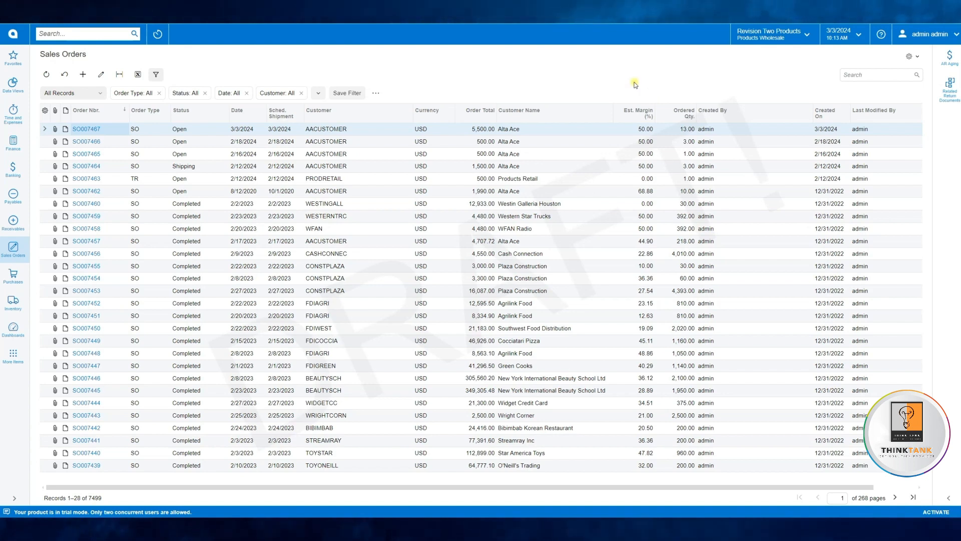
# - Add quick filters for Order Total greater than 5,000 and Est. Margin (%) greater than 55 to the Sales Orders list
pyautogui.click(318, 92)
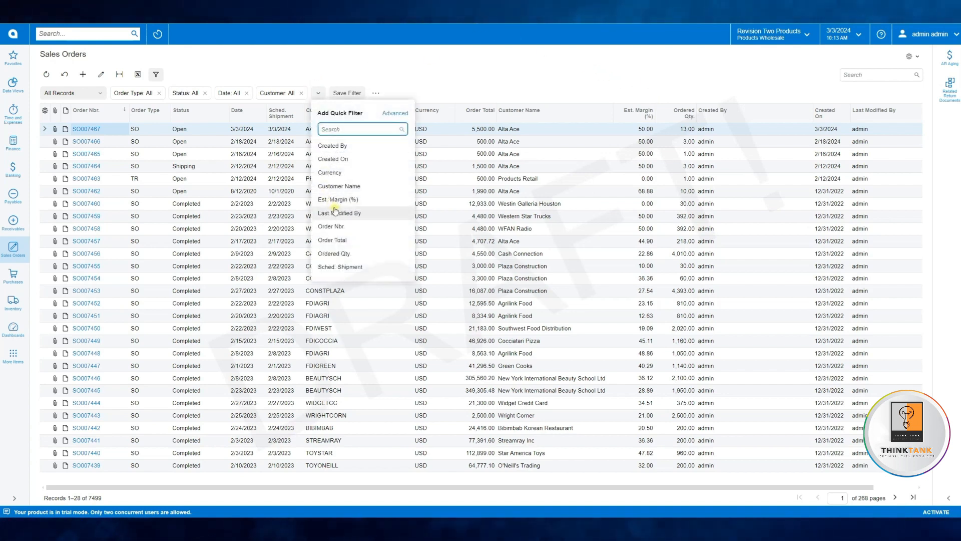
pyautogui.click(338, 240)
pyautogui.click(376, 94)
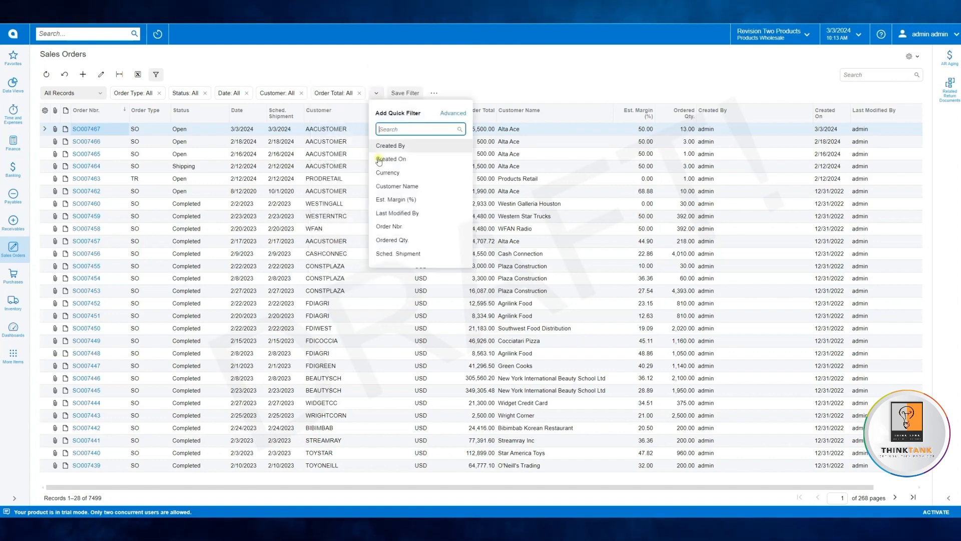
pyautogui.click(379, 198)
pyautogui.click(335, 94)
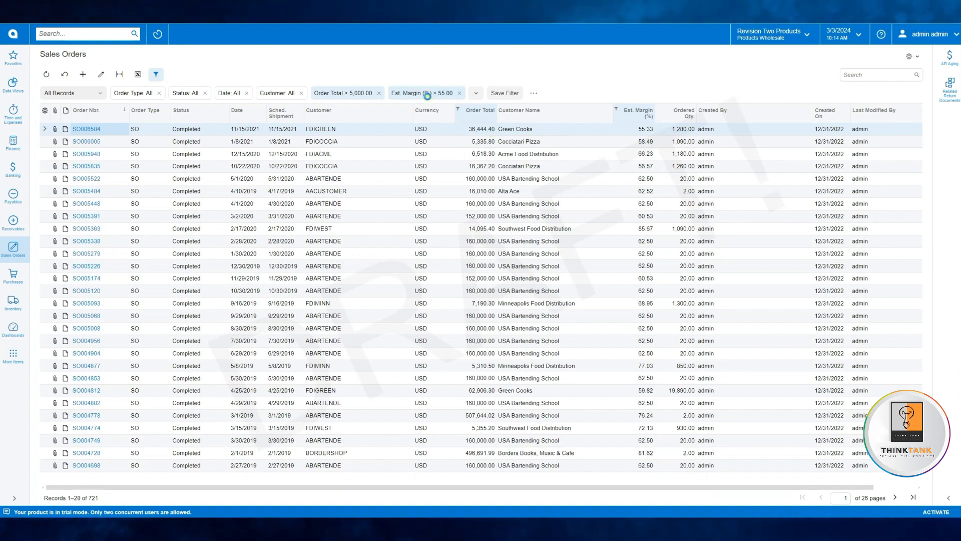
# - Save the current filter as "Order Total > 5000 and Margin" and mark it as the default
pyautogui.click(509, 92)
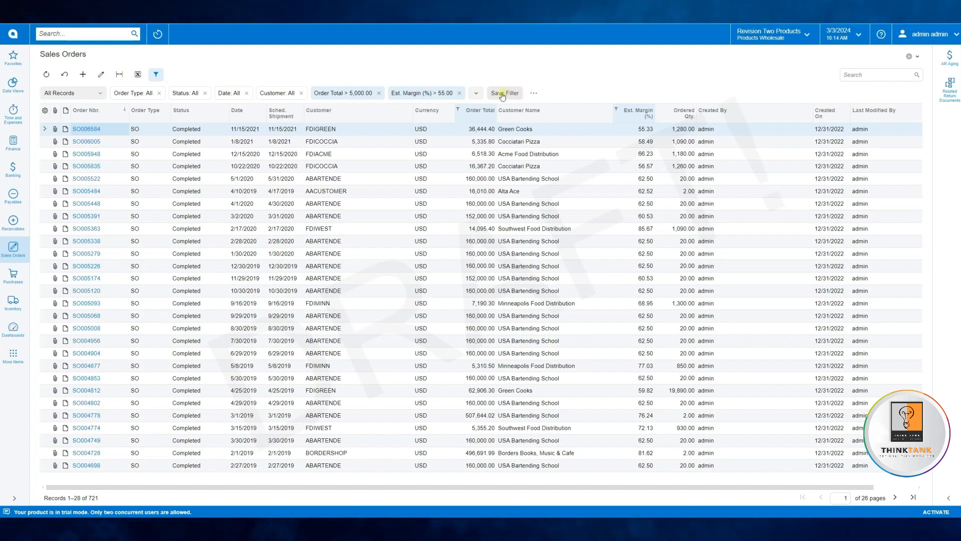
pyautogui.write('Order Total > 5000 and Margin')
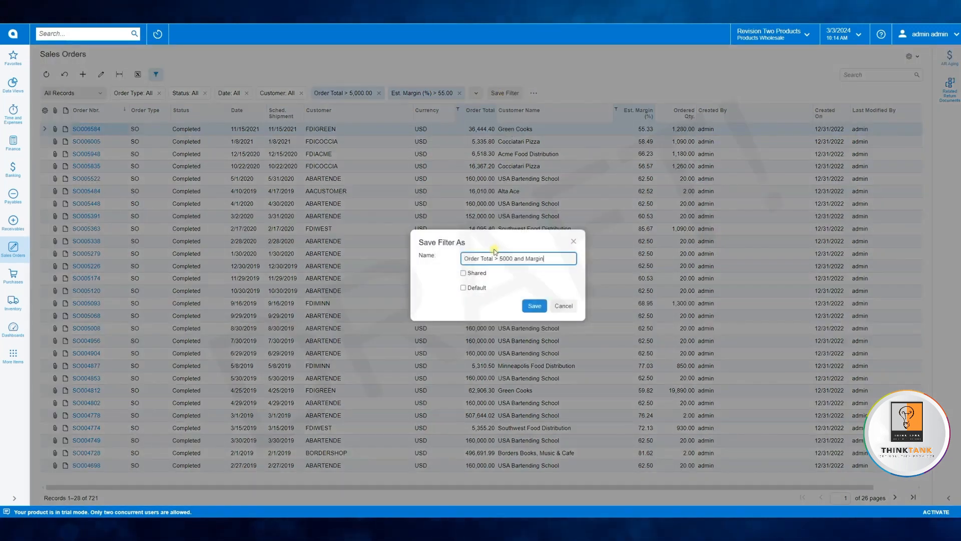
pyautogui.click(463, 288)
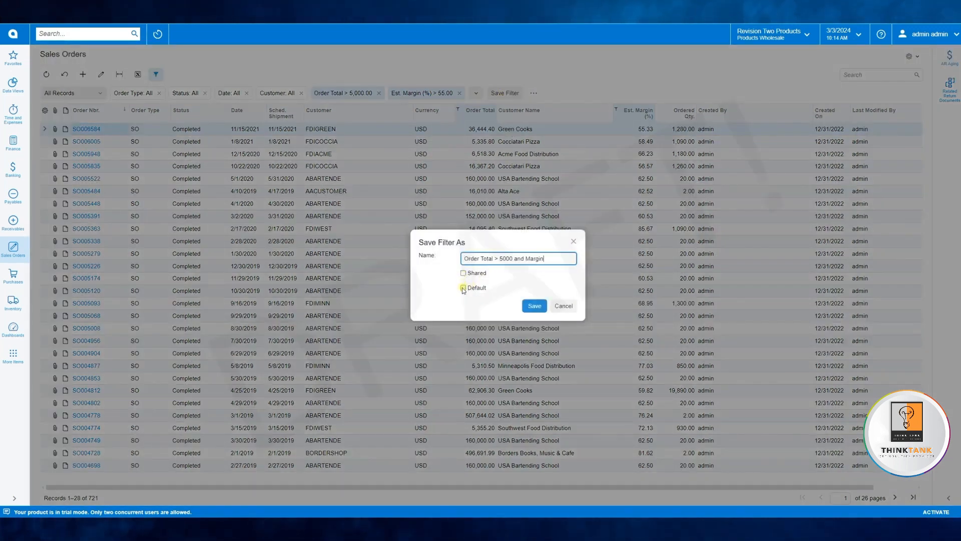
pyautogui.click(534, 305)
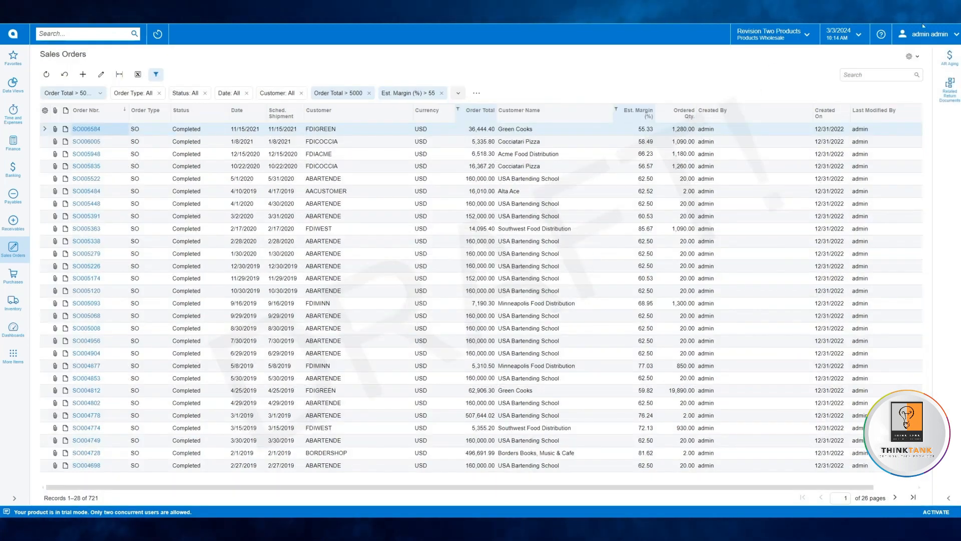
# - Check the list of saved filters and delete the "Order Total > 5000 and Margin" filter
pyautogui.click(100, 96)
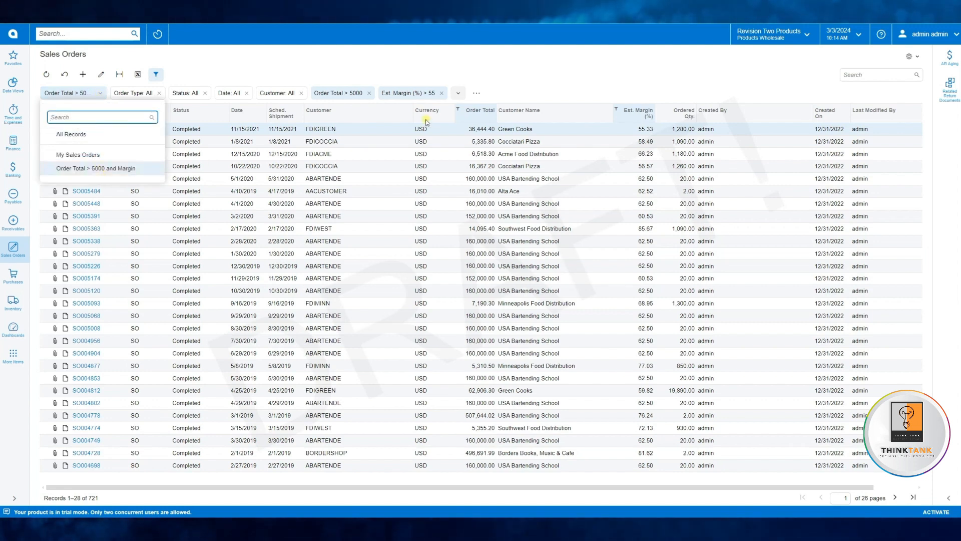
pyautogui.click(474, 93)
pyautogui.click(476, 93)
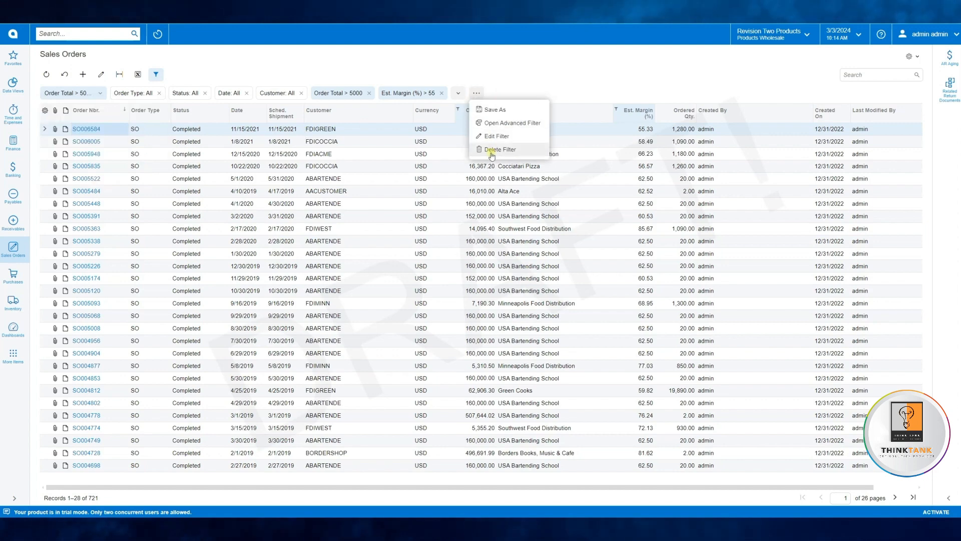
pyautogui.click(493, 150)
pyautogui.click(511, 63)
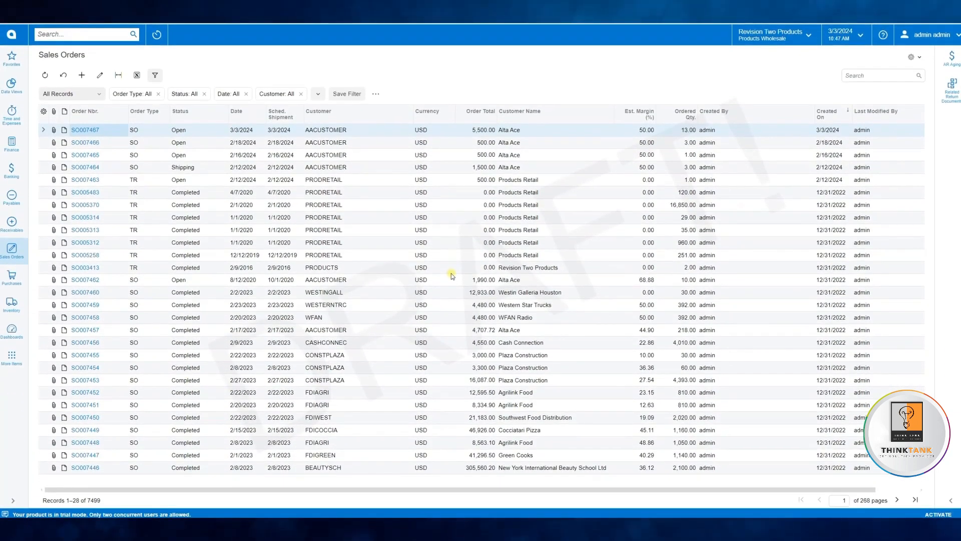
# - Apply an advanced filter with the conditions Status Open and Status Completed or Date Today
pyautogui.click(382, 96)
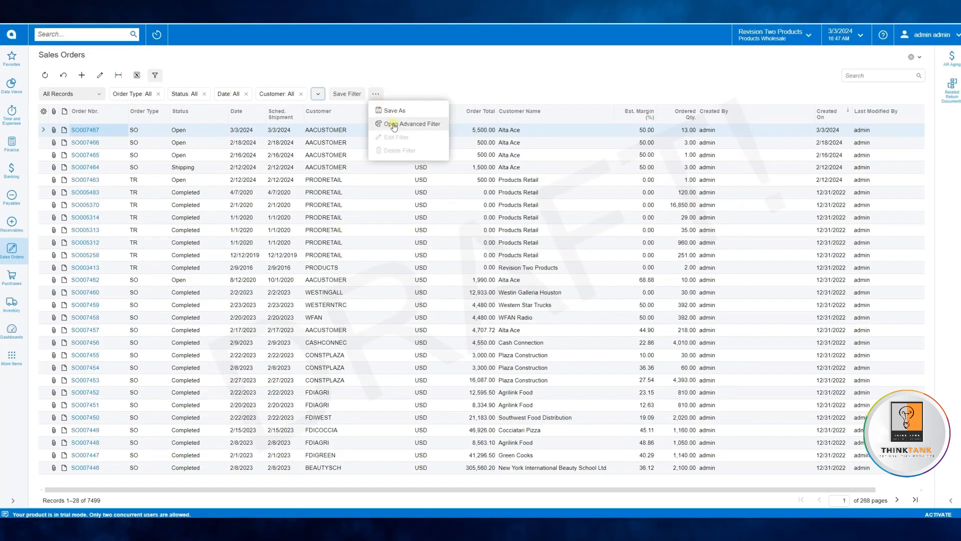
pyautogui.click(394, 124)
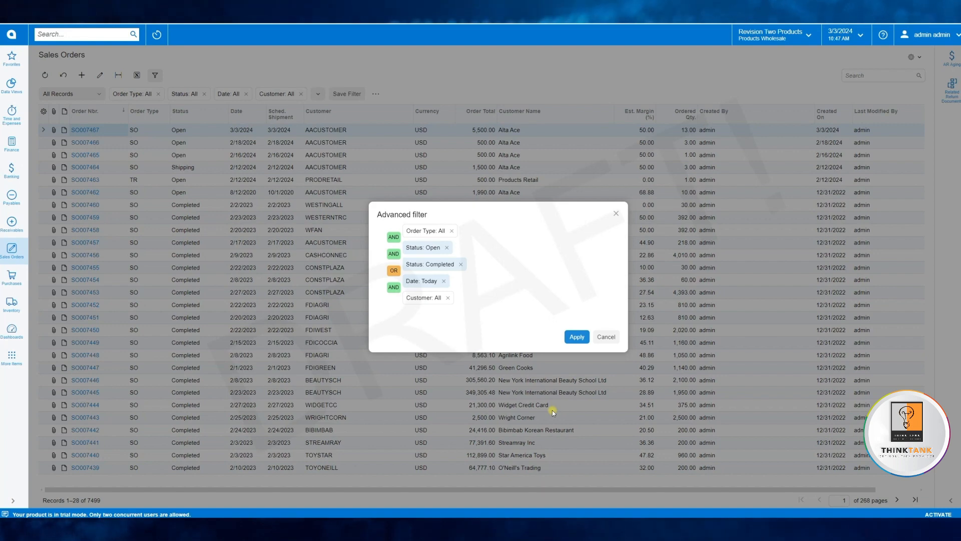
pyautogui.click(576, 337)
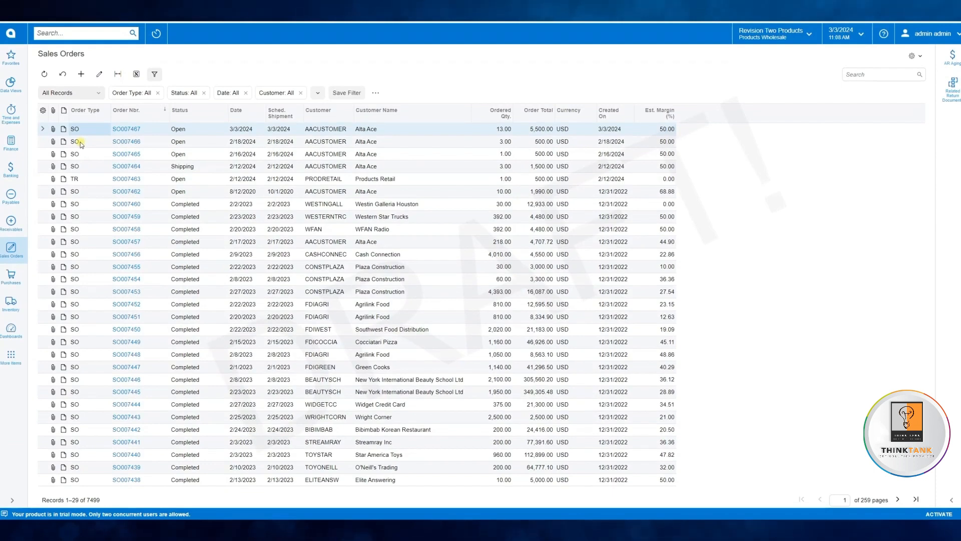
# - Show the Requested On column in the Sales Orders list
pyautogui.click(44, 111)
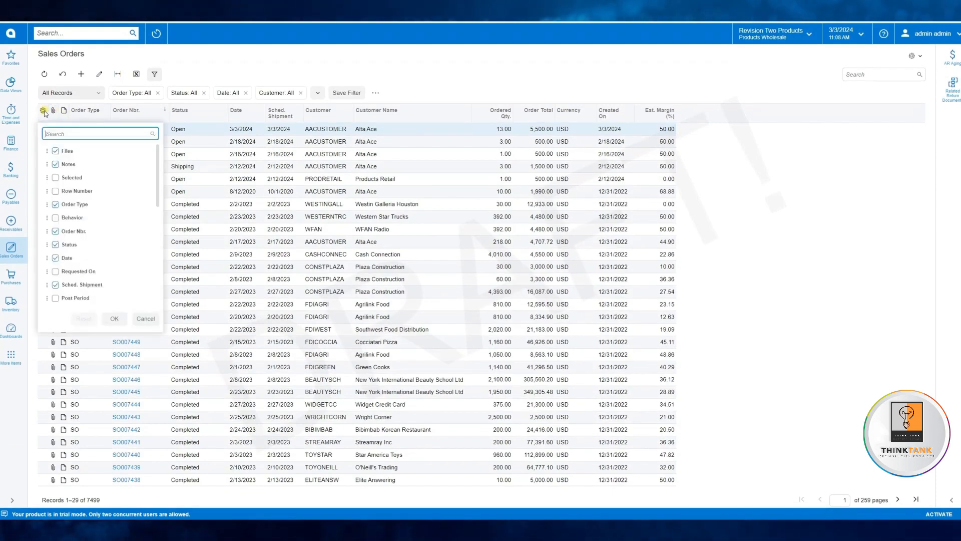
pyautogui.click(56, 272)
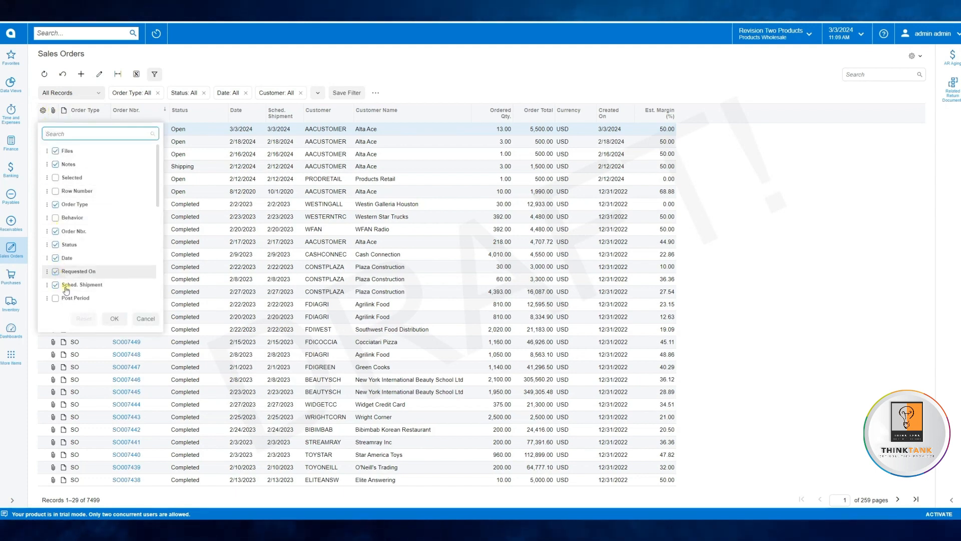
pyautogui.click(111, 318)
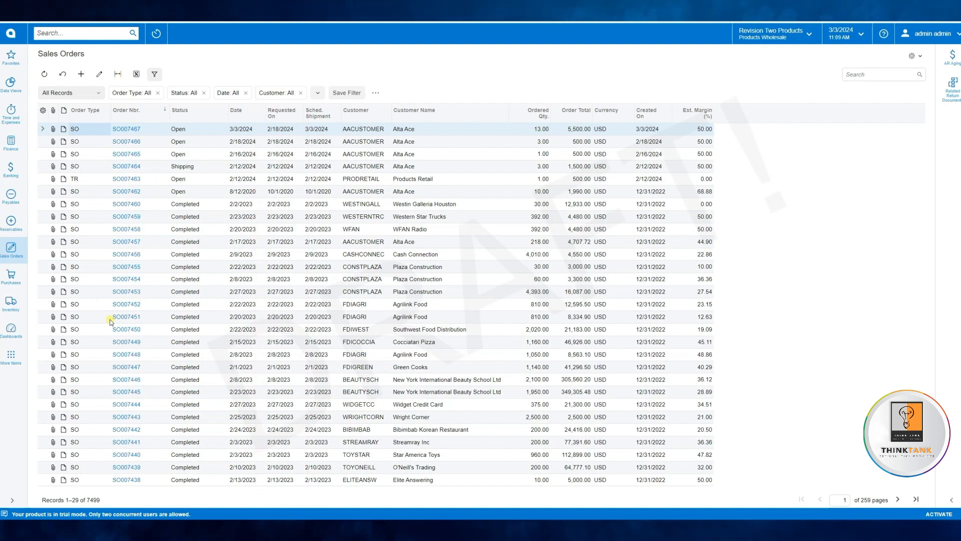
# - Move the Requested On column to the first position in the list, ahead of Files and Notes
pyautogui.click(42, 111)
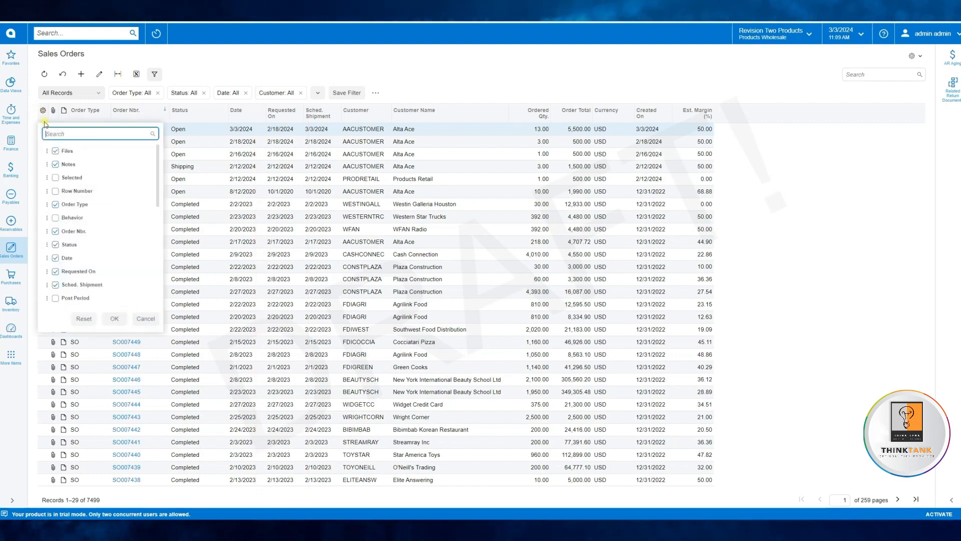
pyautogui.moveTo(73, 178); pyautogui.dragTo(75, 147)
pyautogui.click(114, 319)
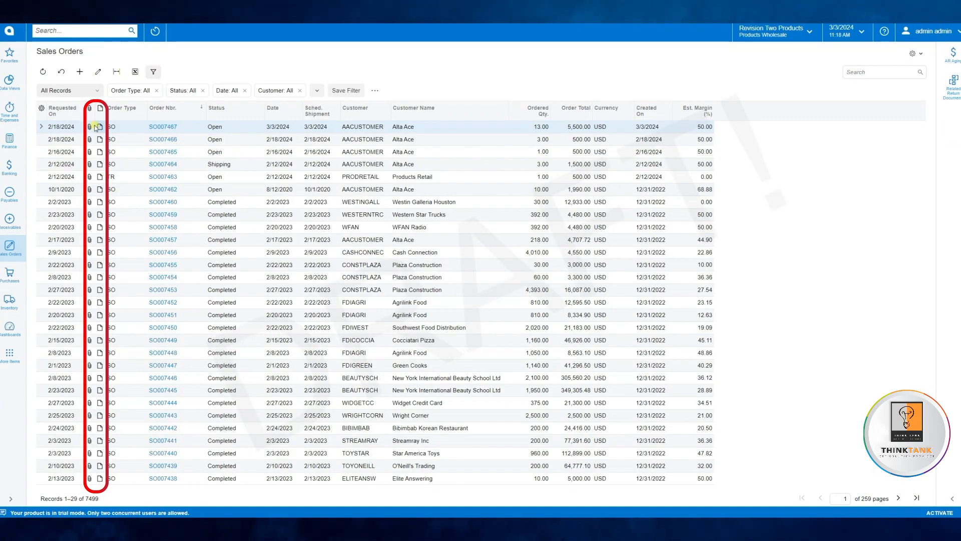
# - Open the record note editor for the first sales order and maximize it
pyautogui.click(93, 126)
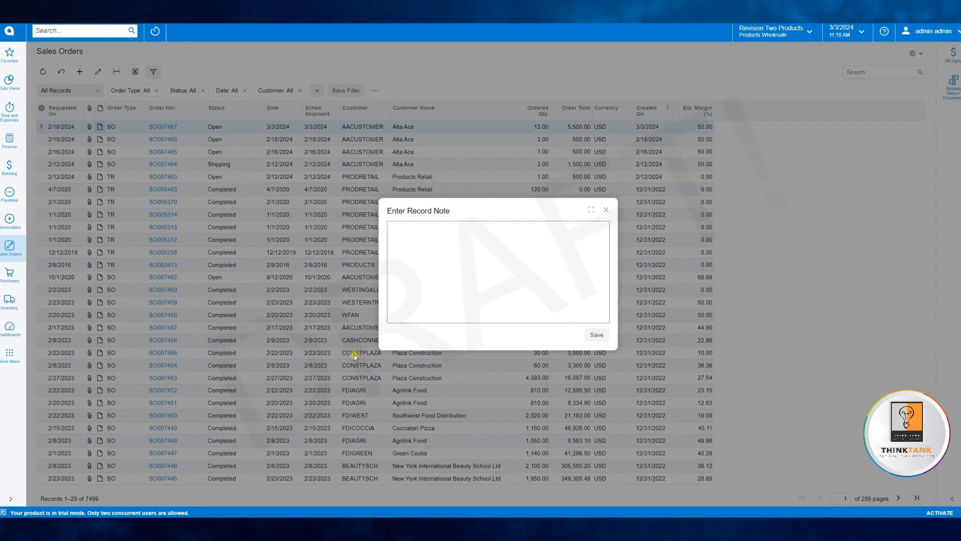
pyautogui.click(591, 211)
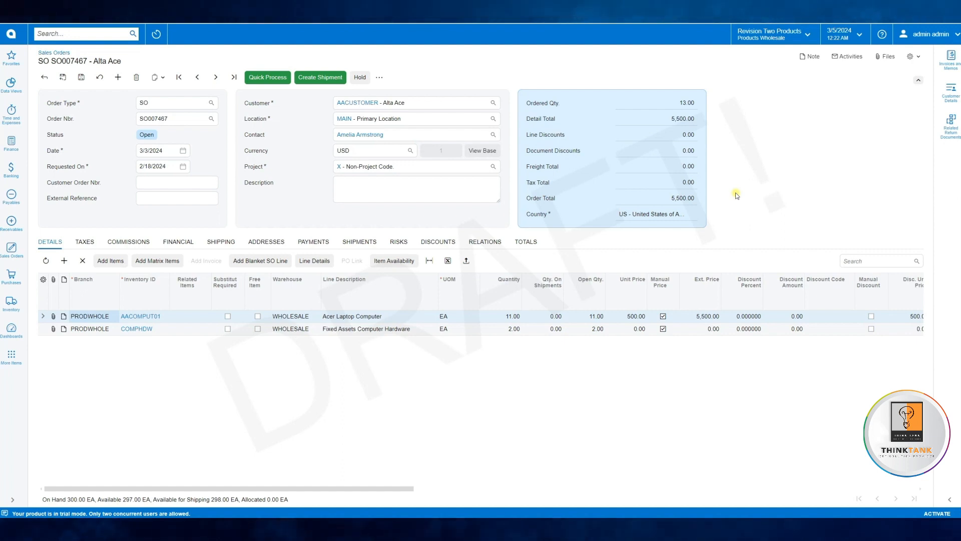
# - Start Screen Configuration on the sales order form and add the CurrentDocument field Customer Tax Zone to the order summary section
pyautogui.click(910, 57)
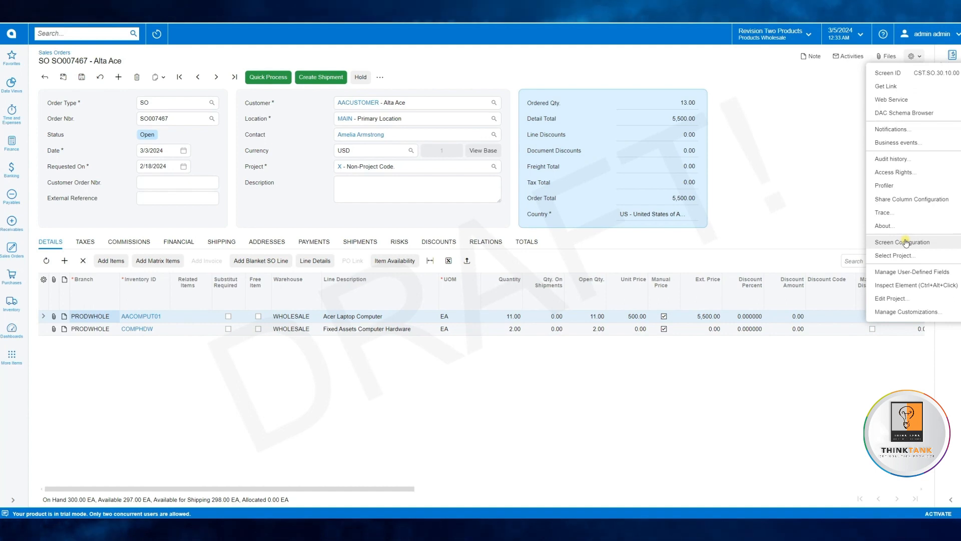
pyautogui.click(906, 242)
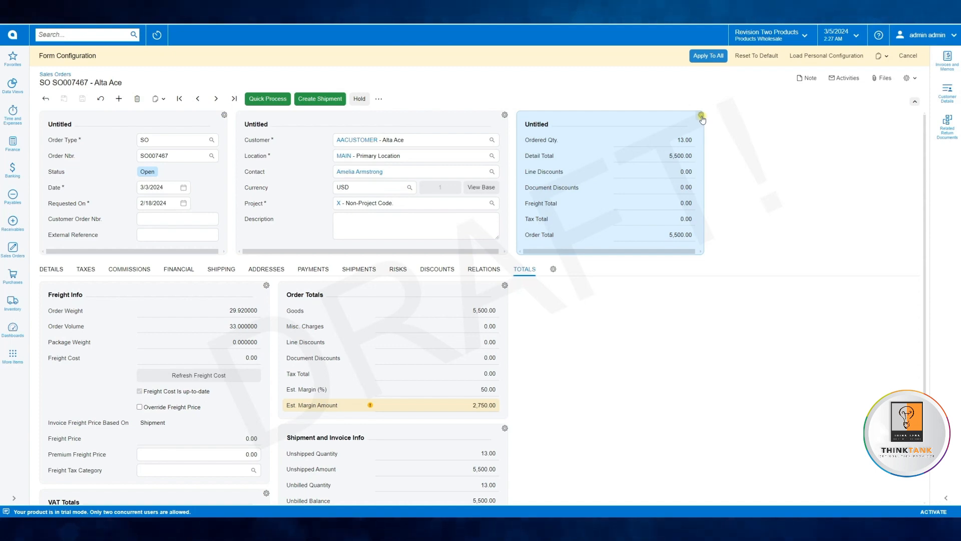
pyautogui.click(701, 116)
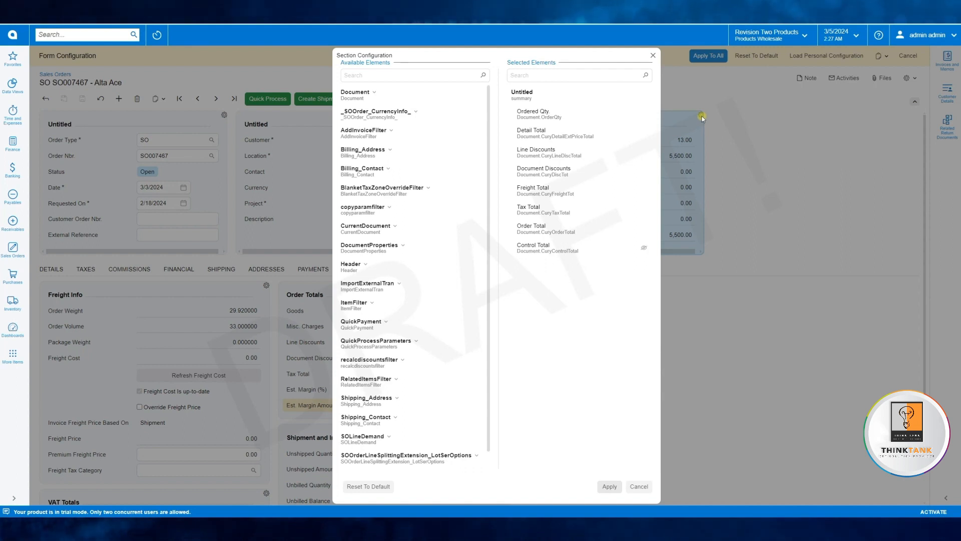
pyautogui.click(395, 226)
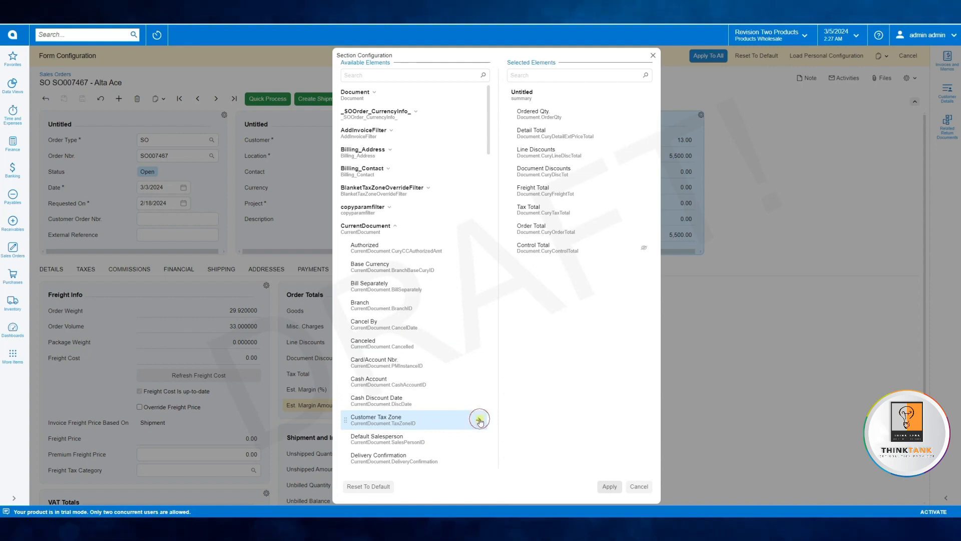
pyautogui.click(479, 420)
pyautogui.click(607, 485)
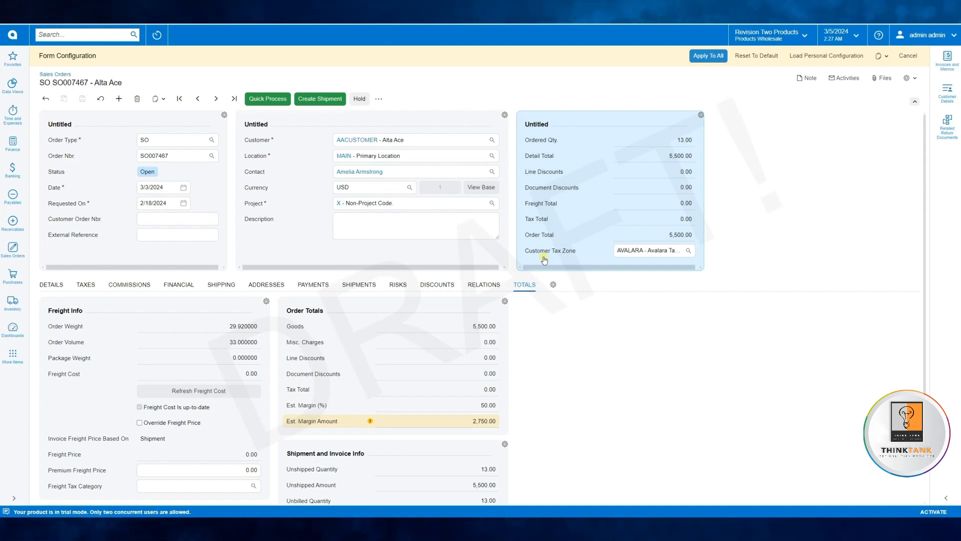
# - Remove the Customer Tax Zone field from the order summary section and apply the form configuration to all, preserving personal configurations
pyautogui.click(700, 116)
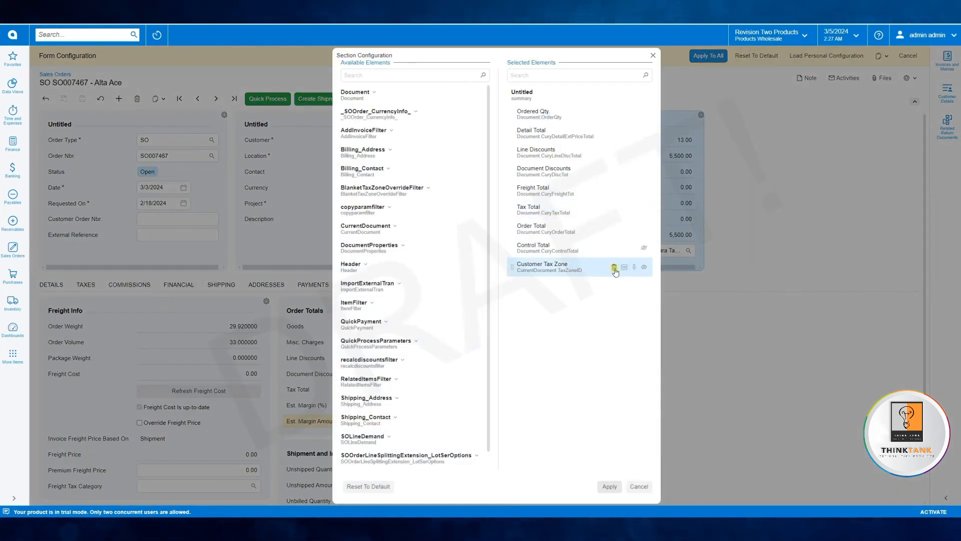
pyautogui.click(614, 268)
pyautogui.click(609, 487)
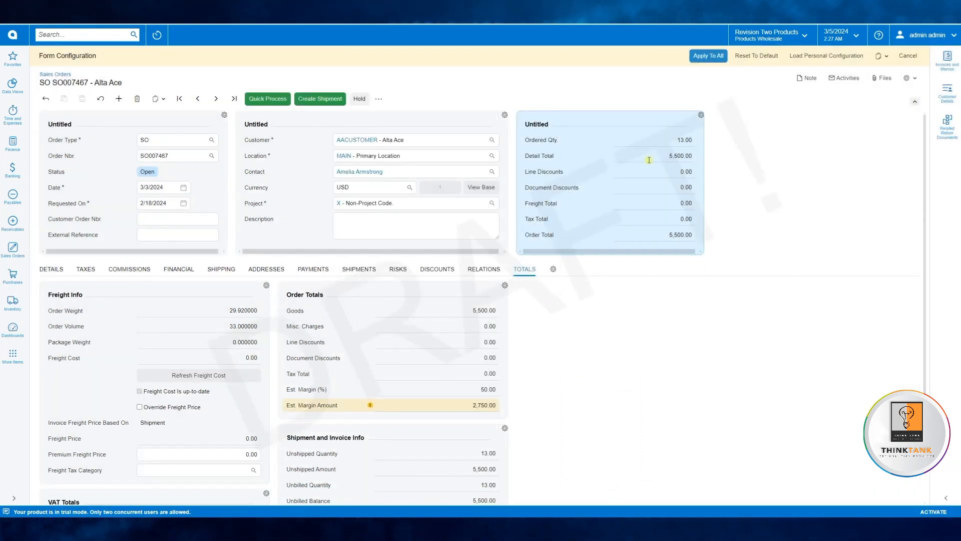
pyautogui.click(708, 56)
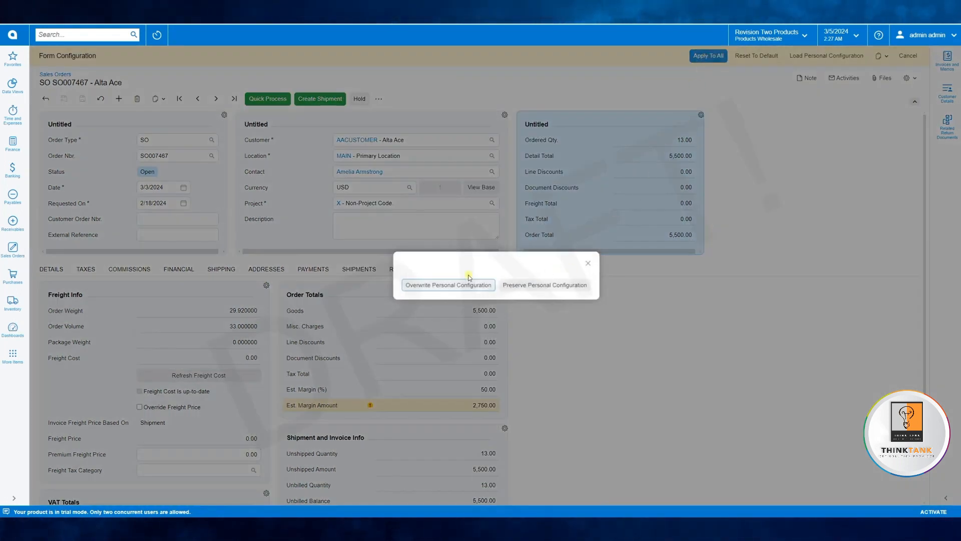
pyautogui.click(524, 290)
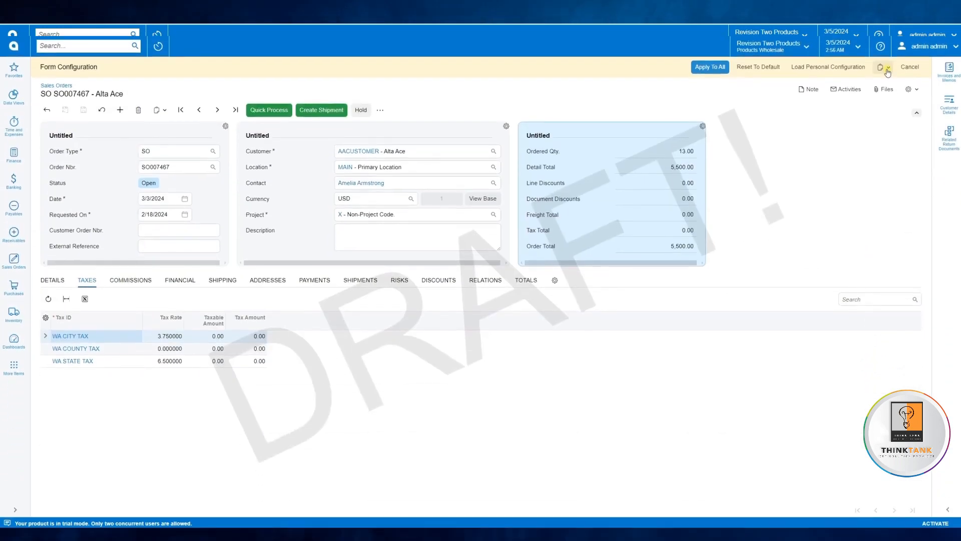
# - View the export and import options for the form configuration, and look into the Share Column Configuration wizard
pyautogui.click(887, 68)
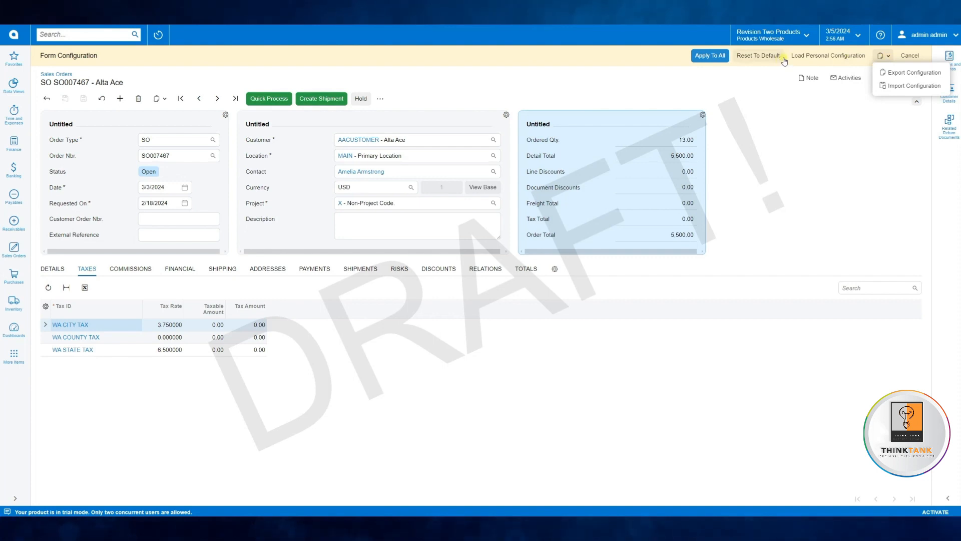
pyautogui.click(849, 128)
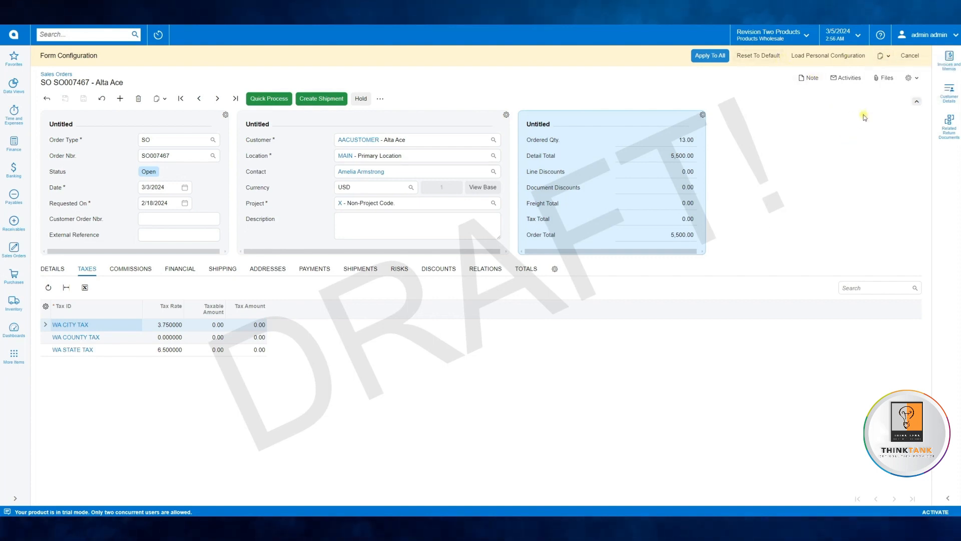
pyautogui.click(908, 79)
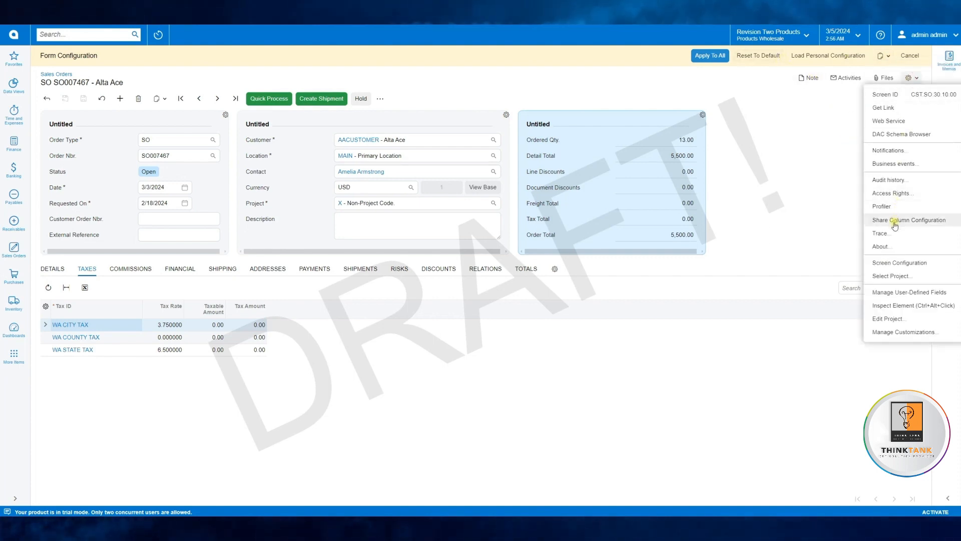
pyautogui.click(895, 221)
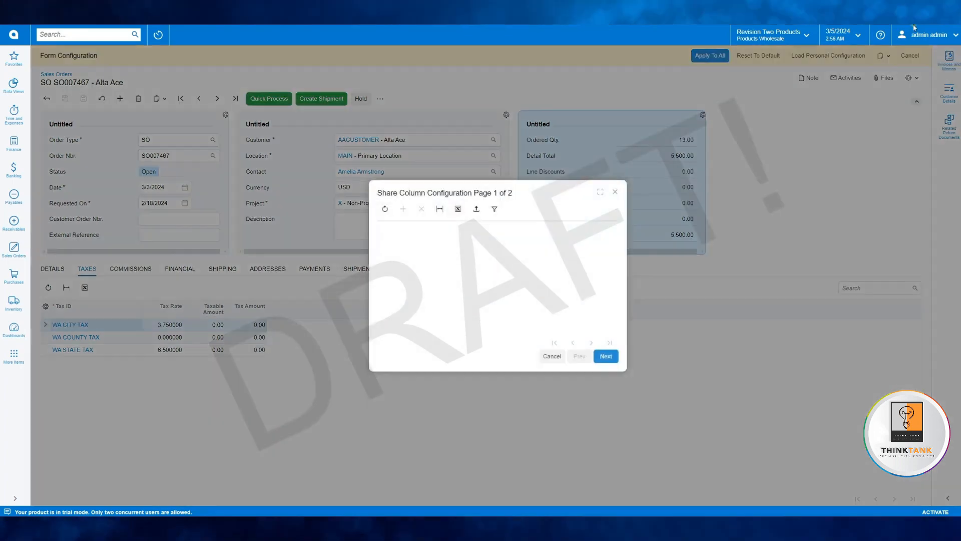
pyautogui.click(606, 356)
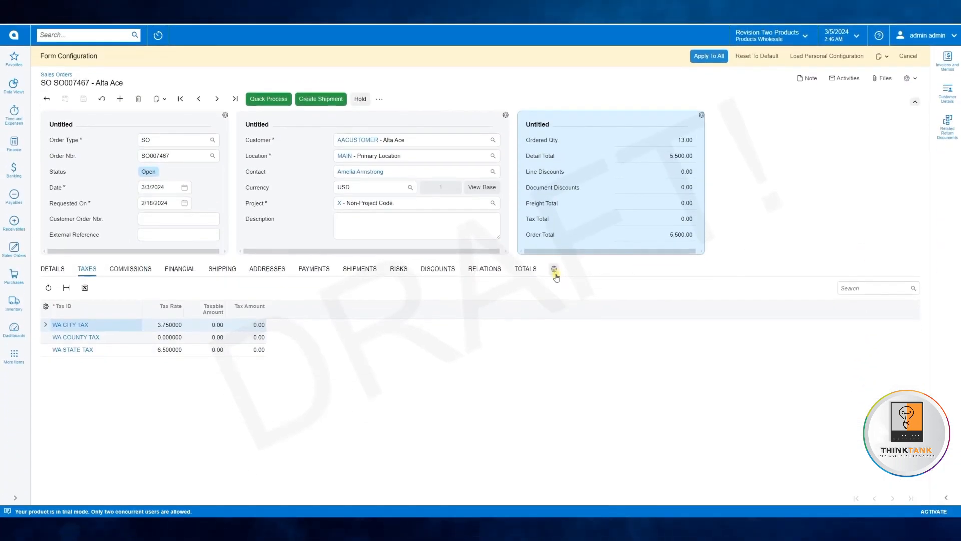
# - Move the Financial tab to the first position in the sales order's tab configuration, ahead of Details, and apply it
pyautogui.click(555, 272)
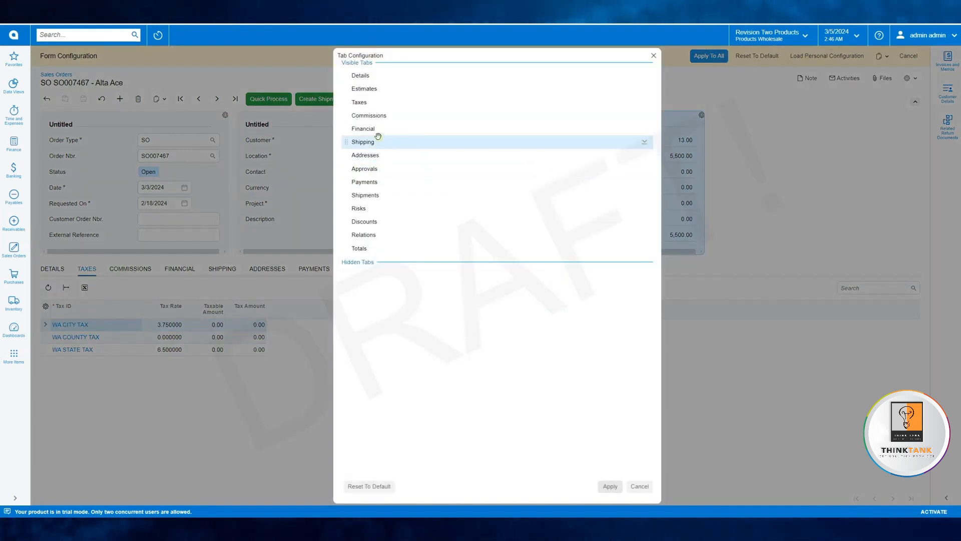
pyautogui.moveTo(378, 134); pyautogui.dragTo(370, 74)
pyautogui.click(611, 487)
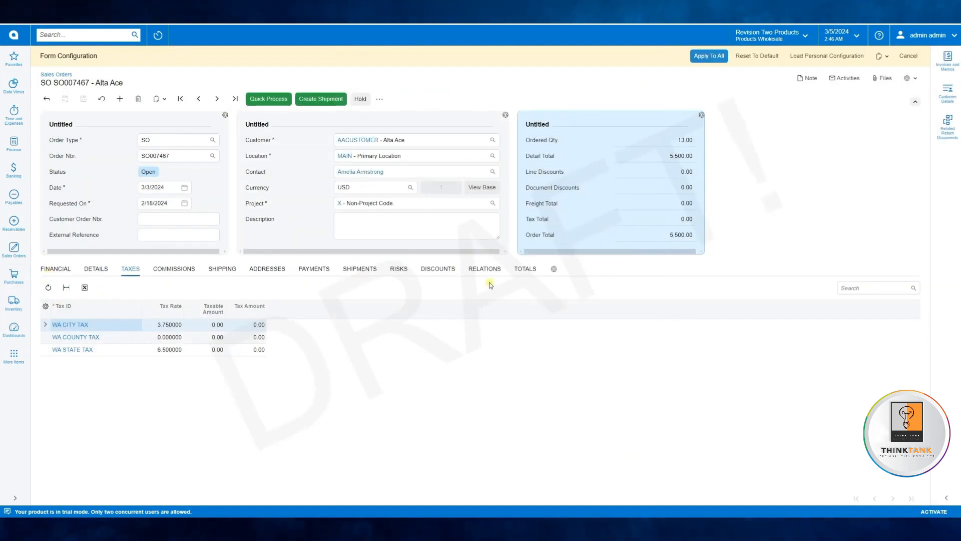
# - Hide the Relations, Totals and Discounts tabs through the tab configuration, and view the list of hidden tabs on the form
pyautogui.click(553, 268)
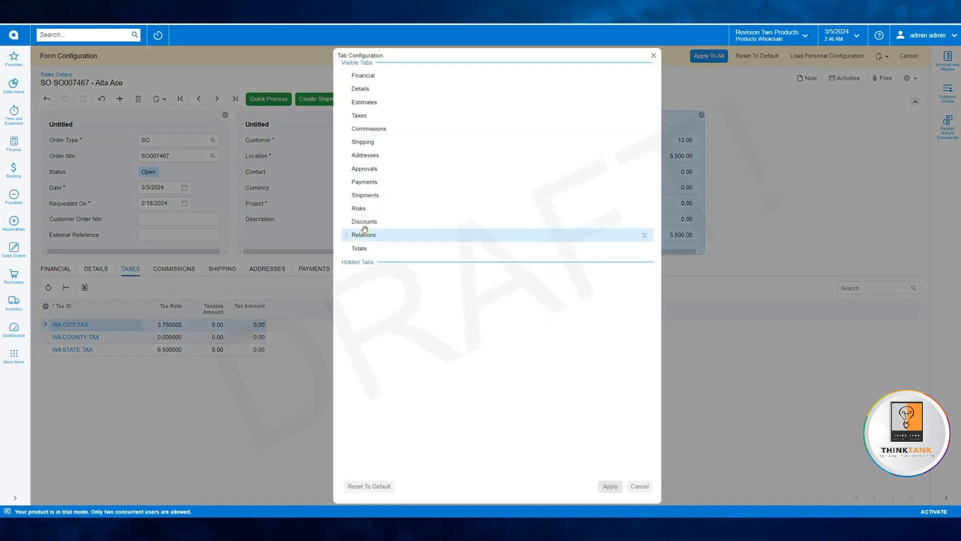
pyautogui.moveTo(365, 231); pyautogui.dragTo(364, 281)
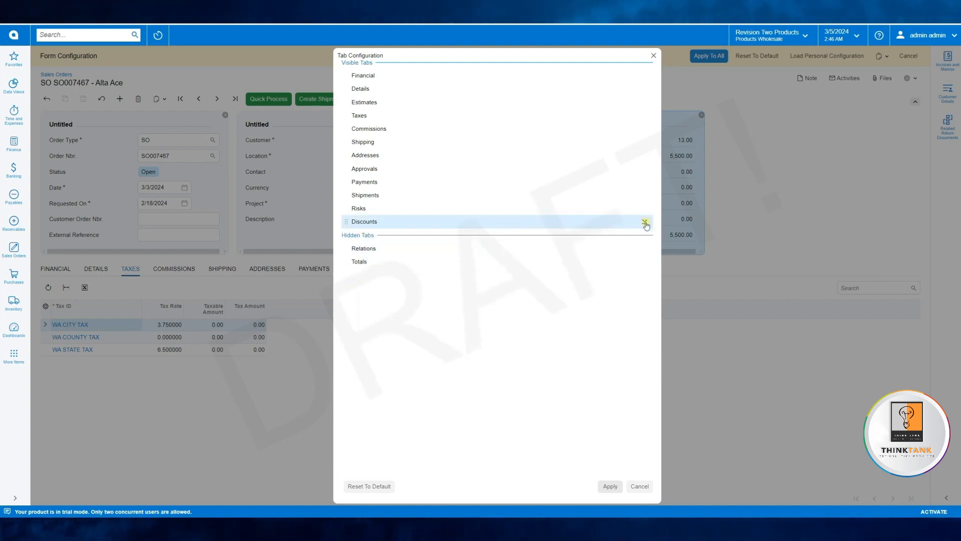
pyautogui.click(645, 223)
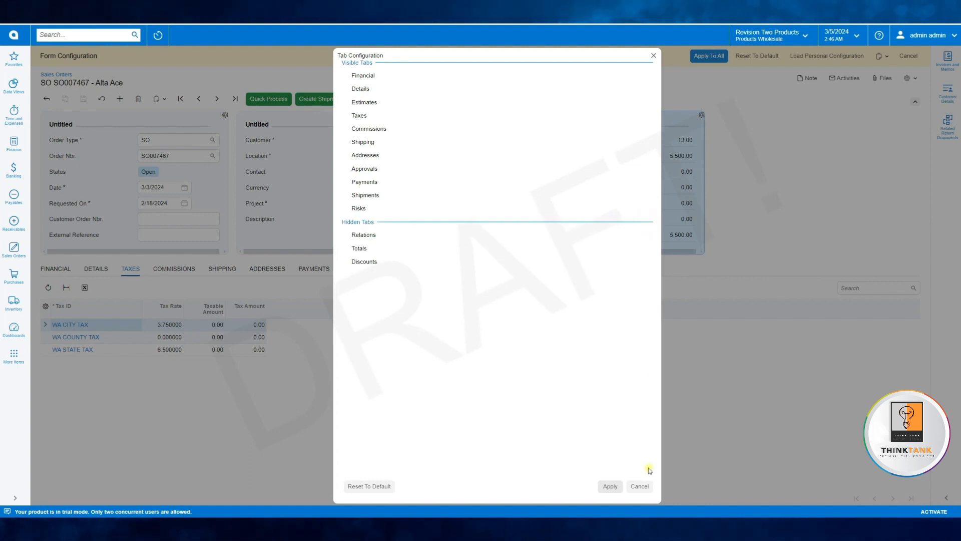
pyautogui.click(618, 486)
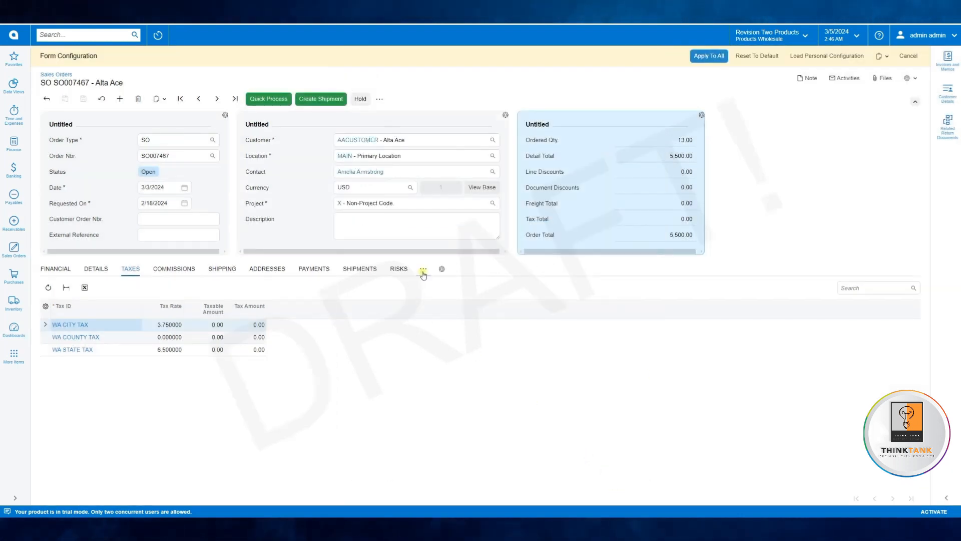
pyautogui.click(423, 272)
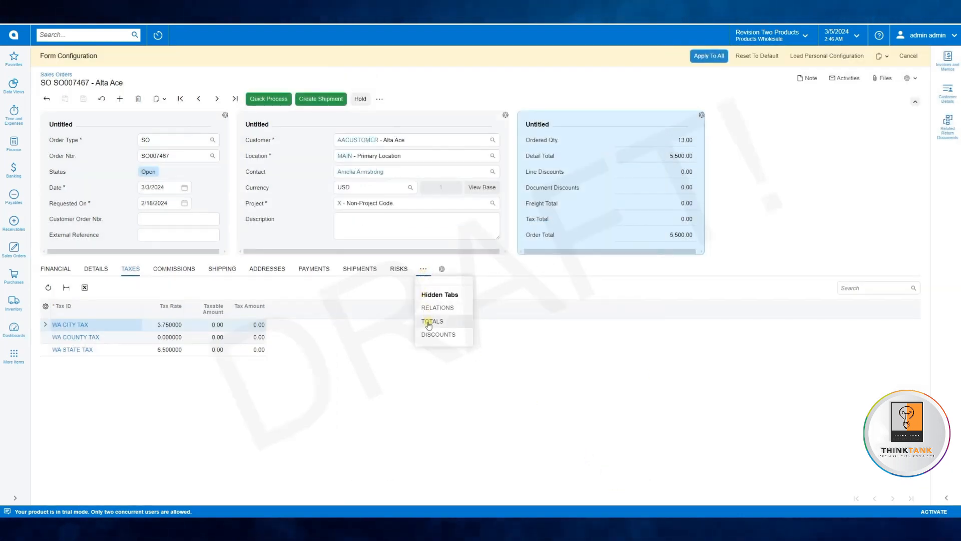
pyautogui.click(534, 276)
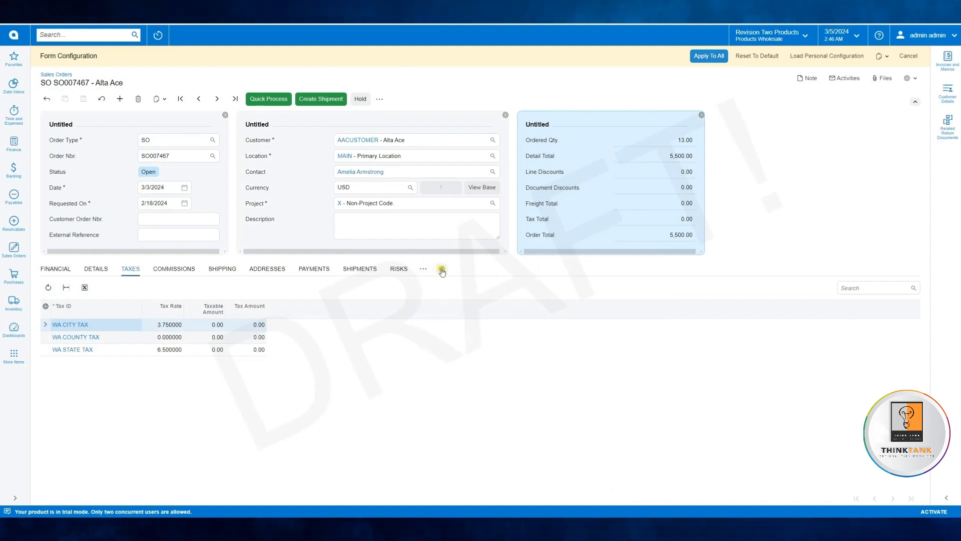
# - Reset the sales order's tab configuration to default and apply it
pyautogui.click(442, 269)
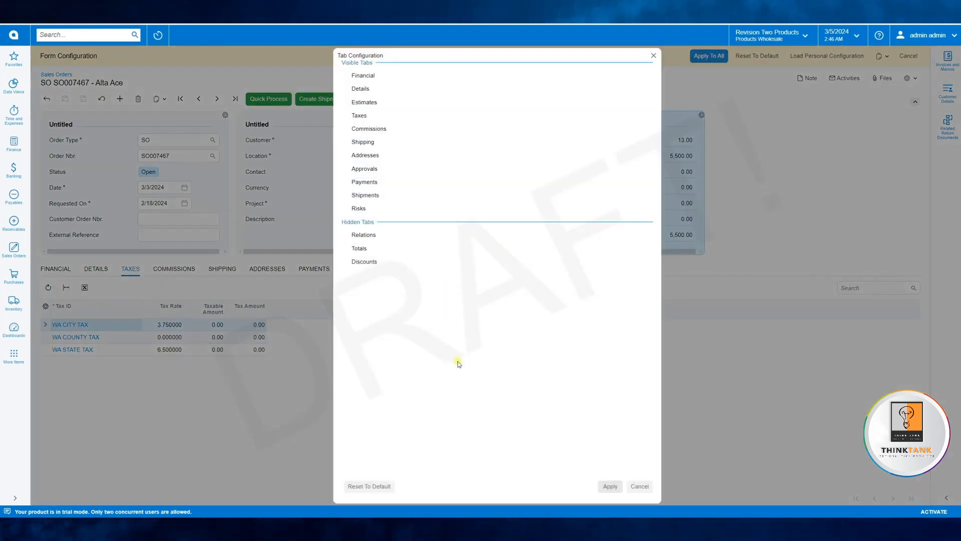
pyautogui.click(363, 488)
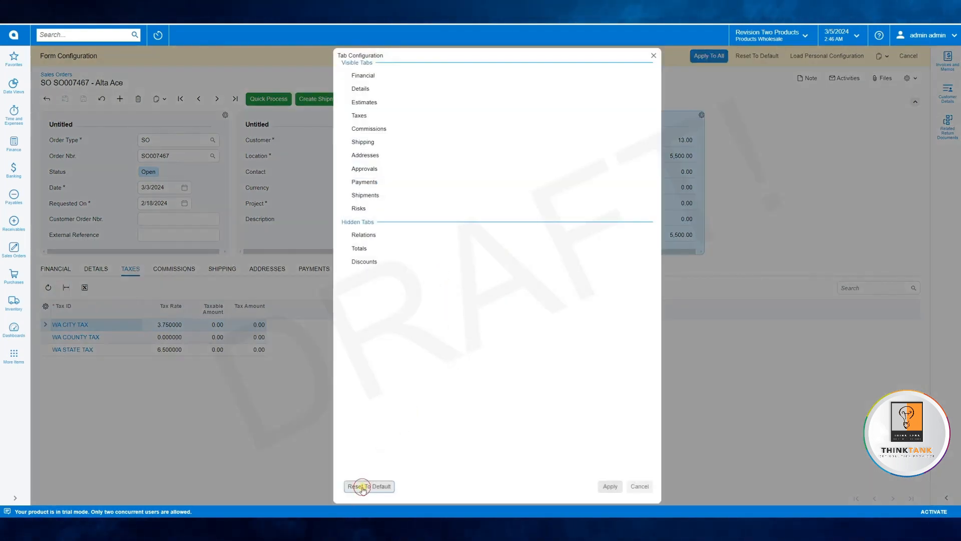
pyautogui.click(604, 488)
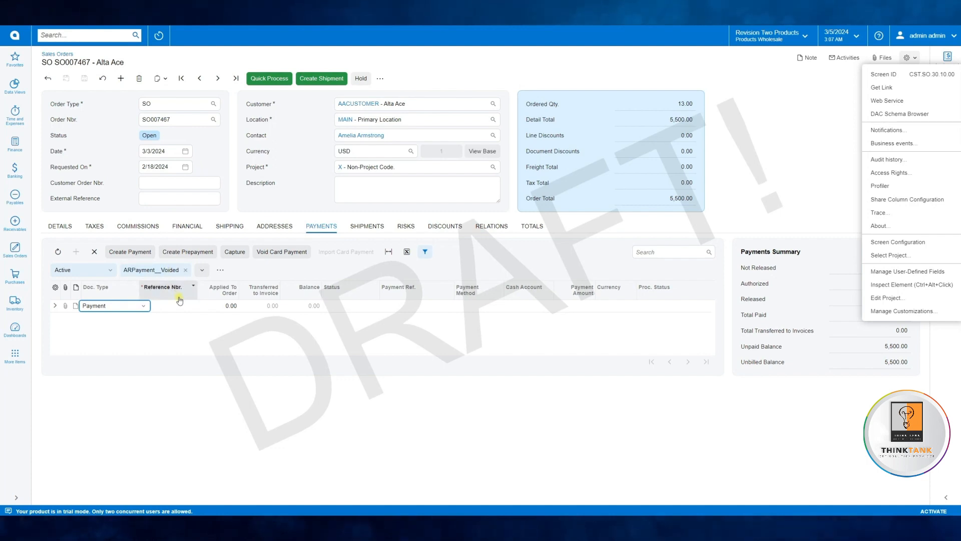
# - View the saved filter choices and the additional filter options of the sales order's payments table
pyautogui.click(111, 271)
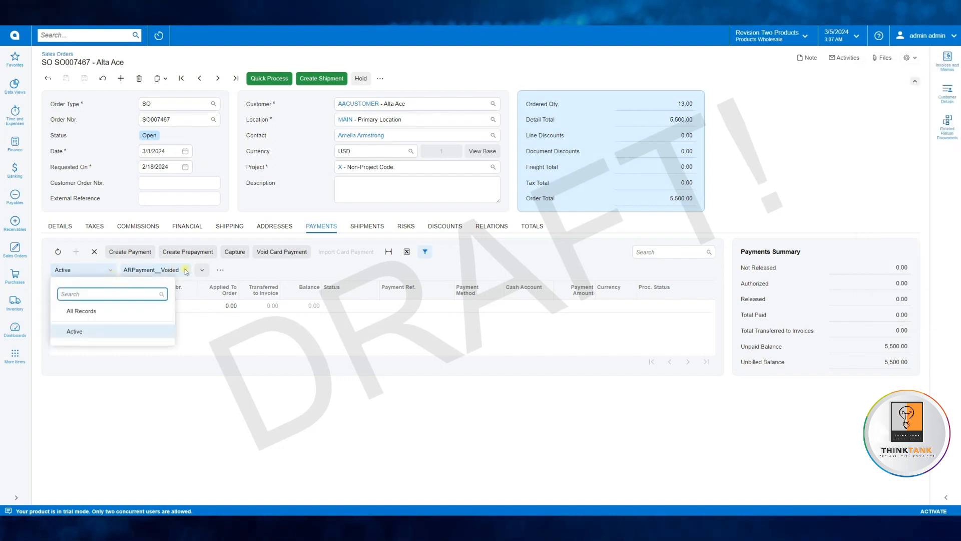
pyautogui.click(221, 270)
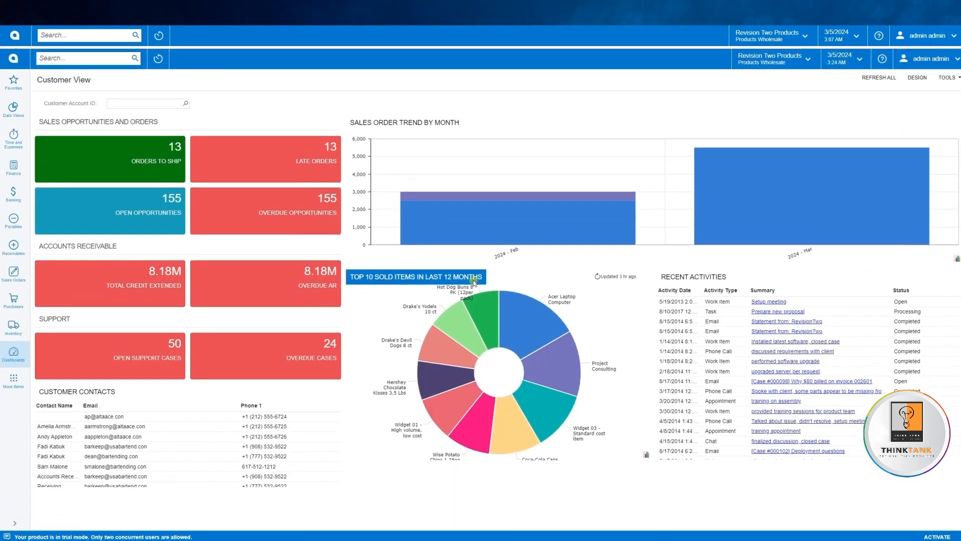